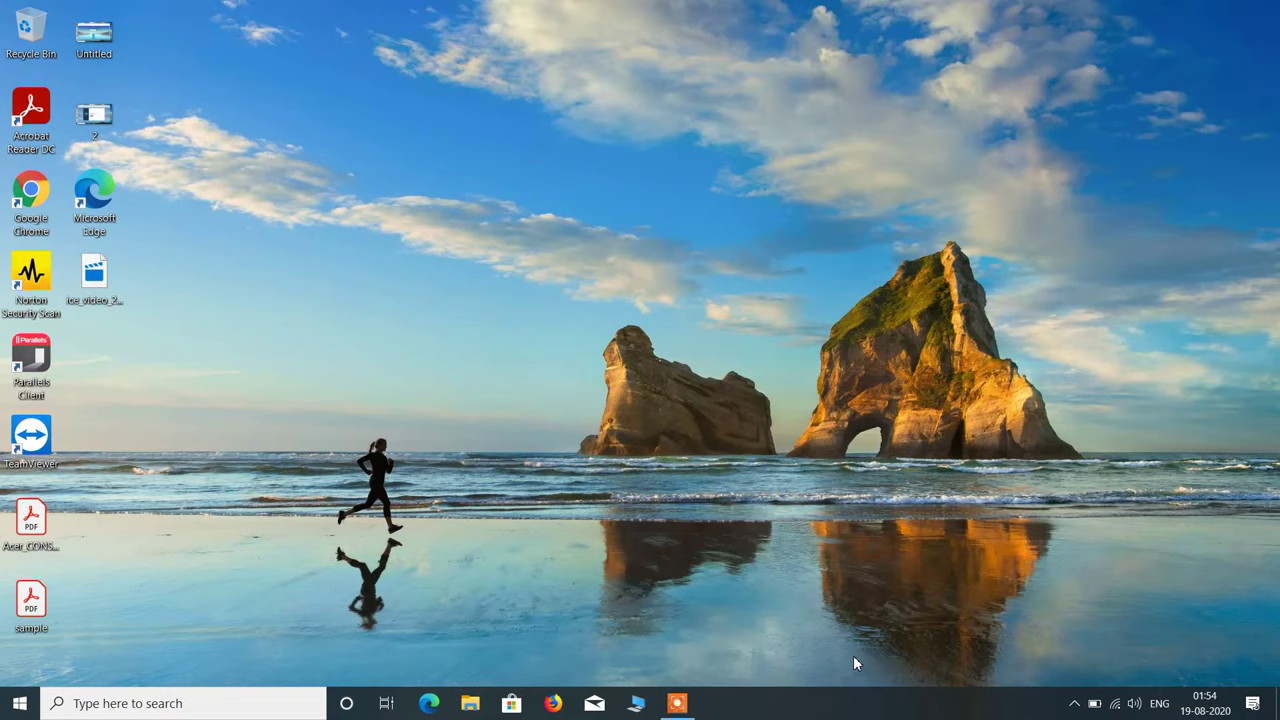
Step: Open Device Manager
key(super+x)
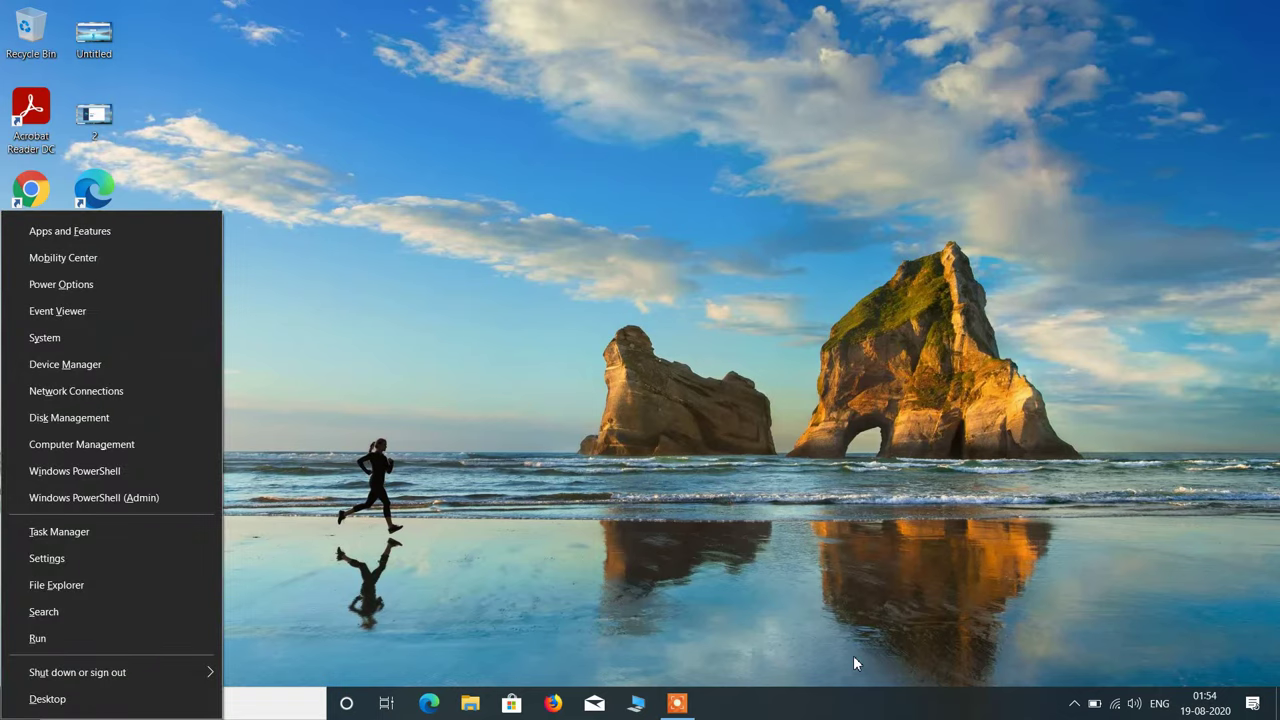
key(Down)
key(Down)
key(Down)
key(Down)
key(Down)
key(Down)
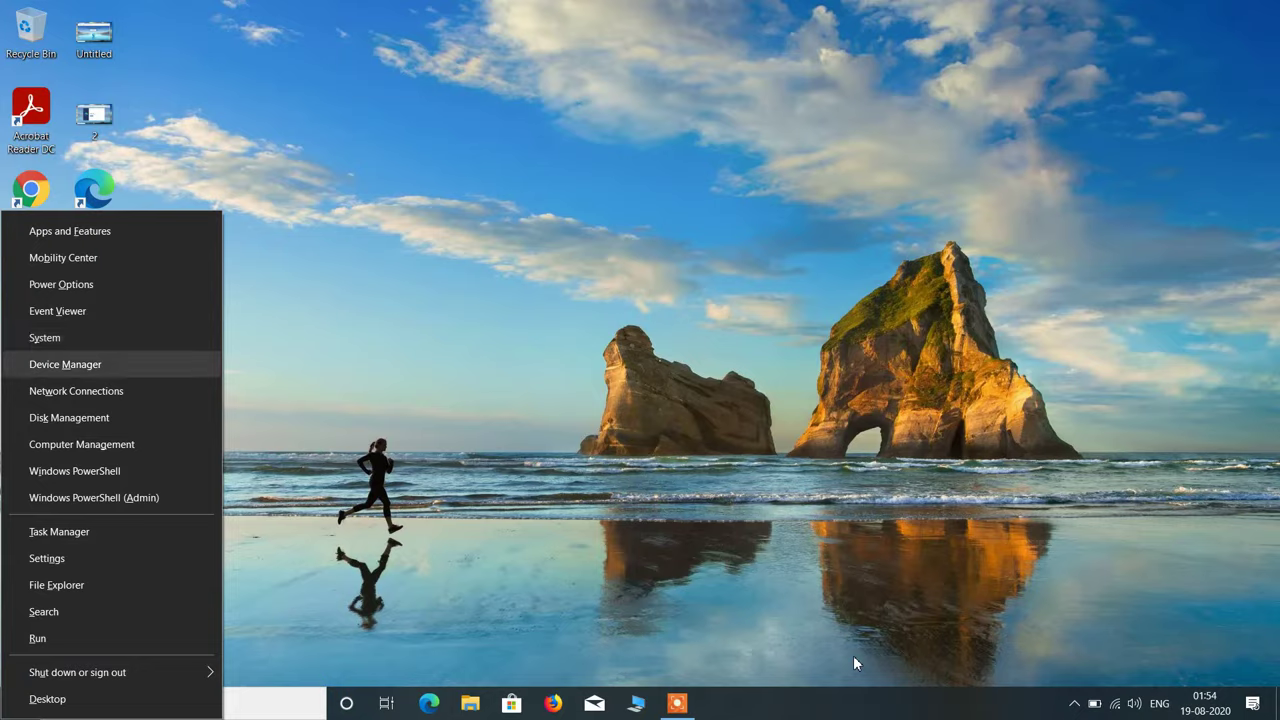
key(Return)
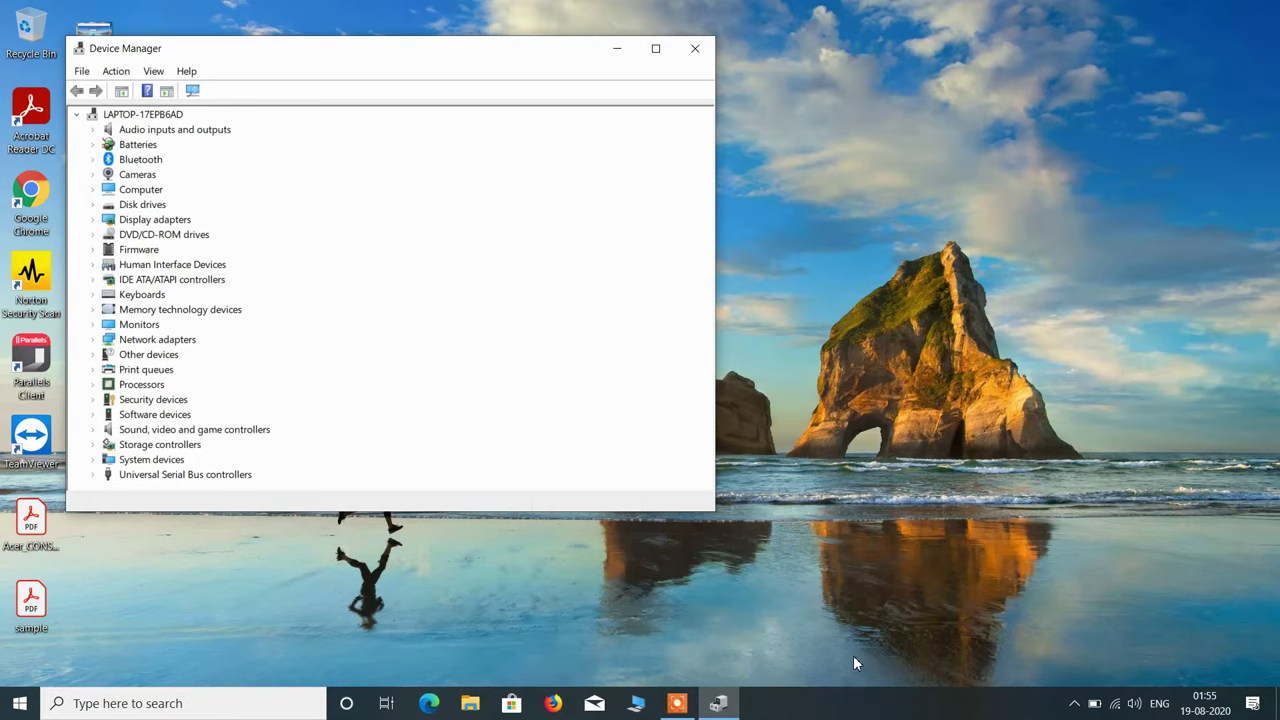
key(alt)
key(Right)
key(Down)
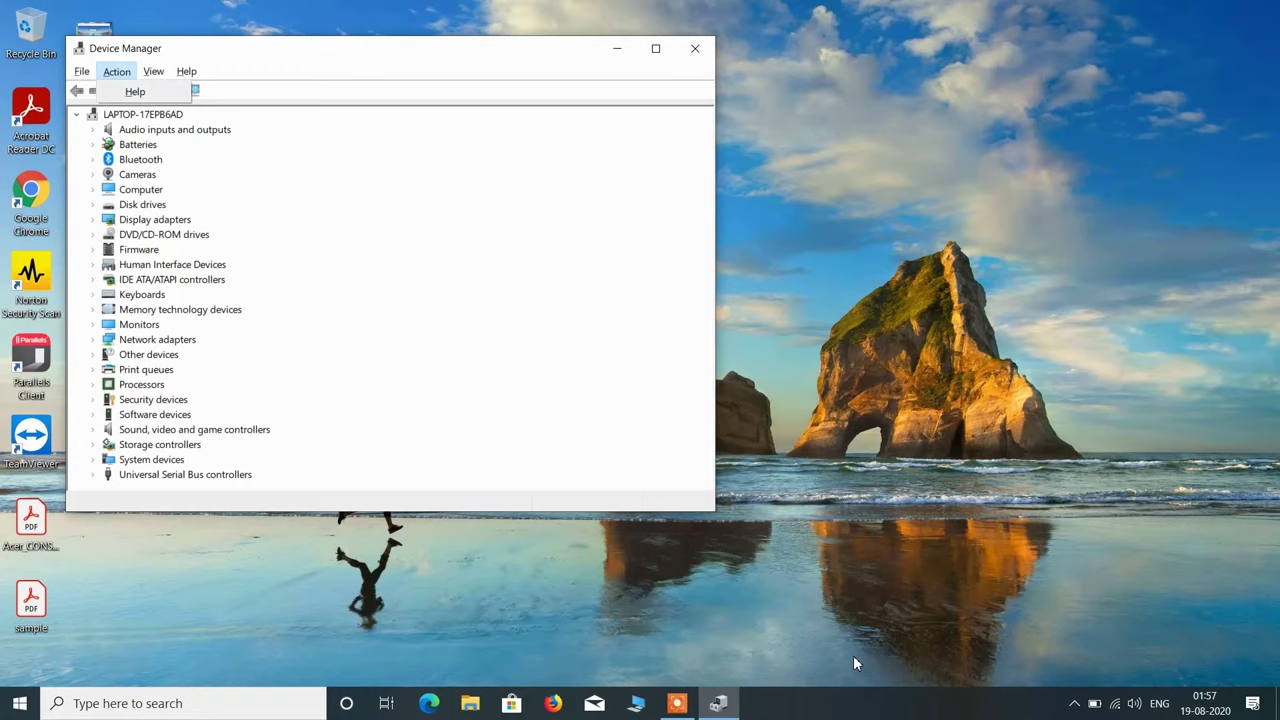
key(Escape)
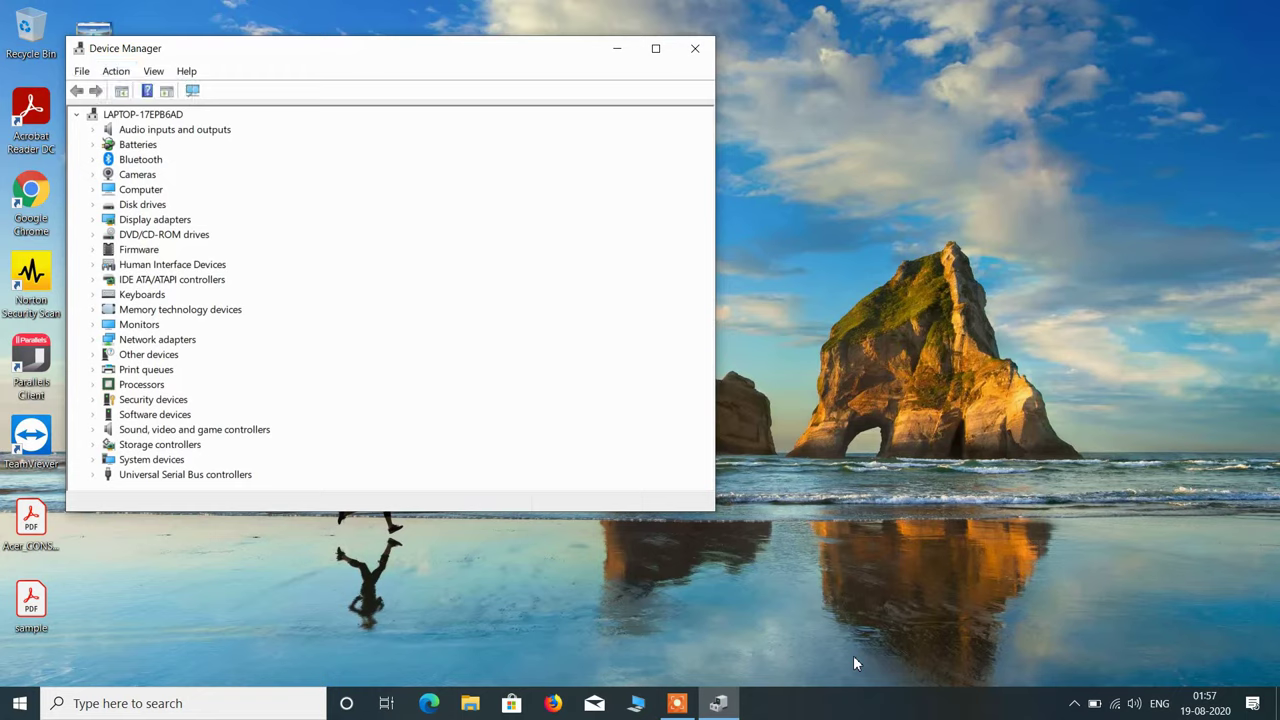
Step: Select the computer's root entry in the device tree and scan for hardware changes
key(Tab)
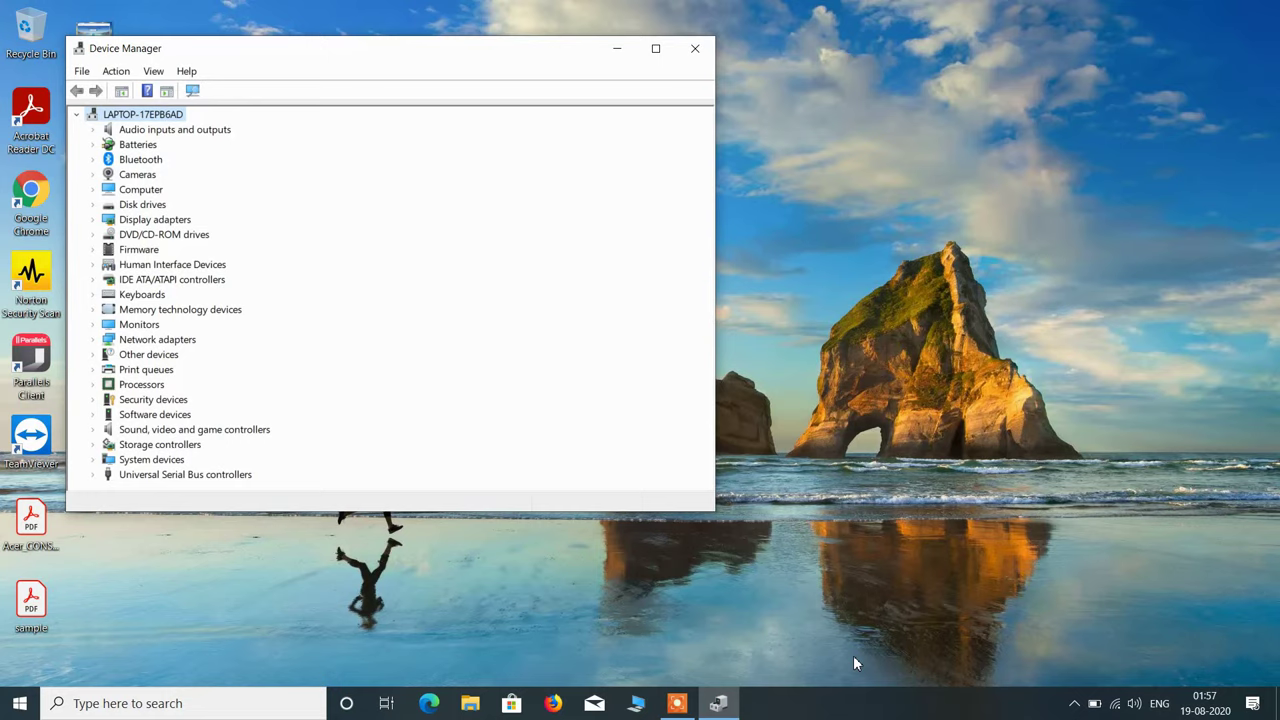
key(alt)
key(Right)
key(Down)
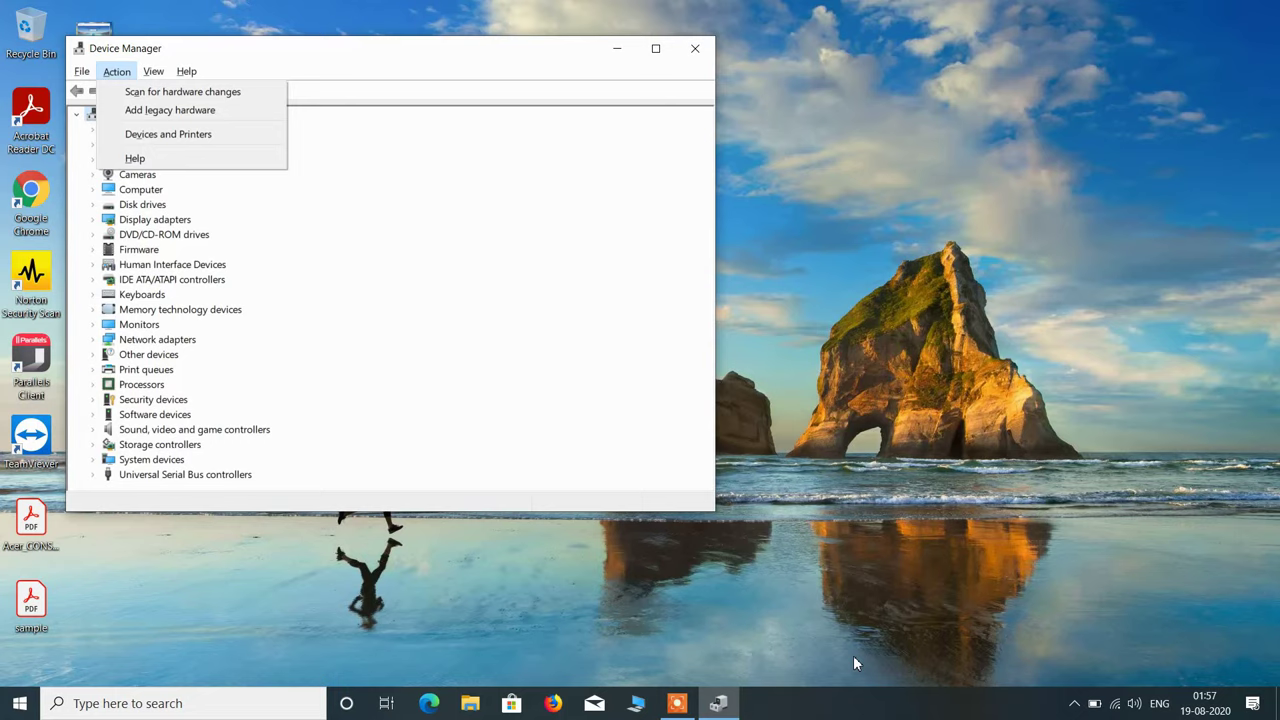
key(Down)
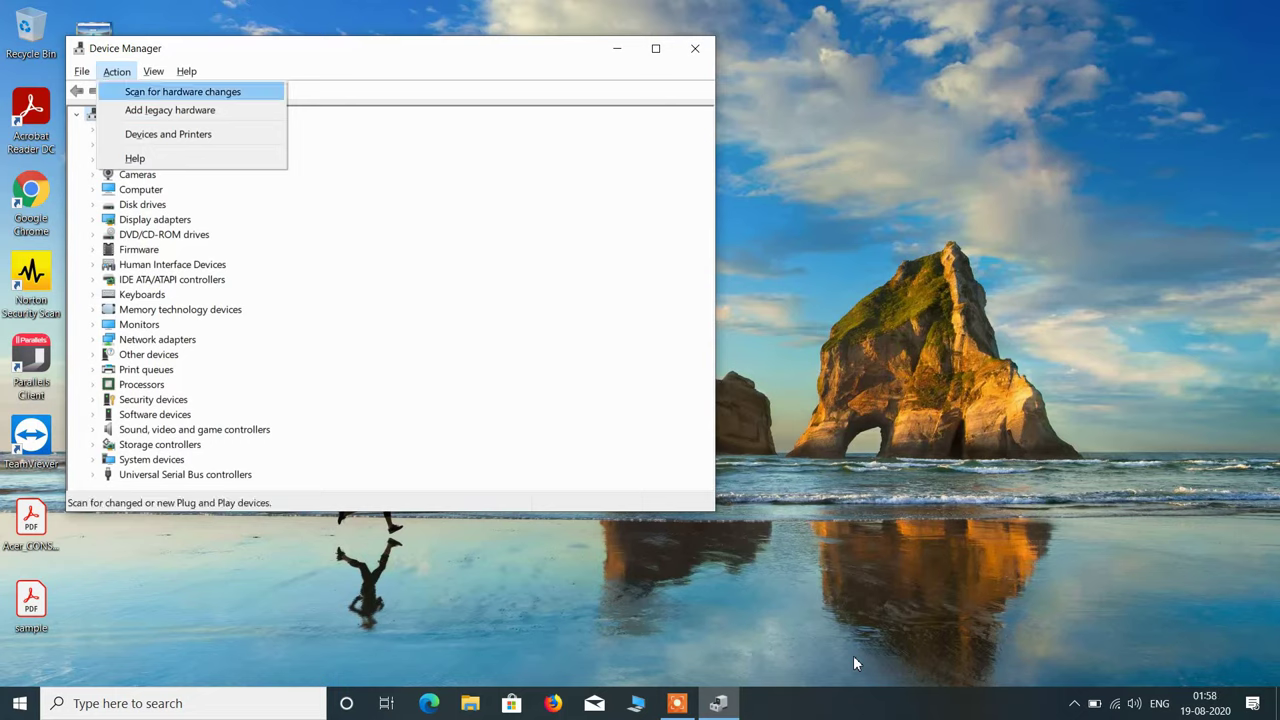
key(Return)
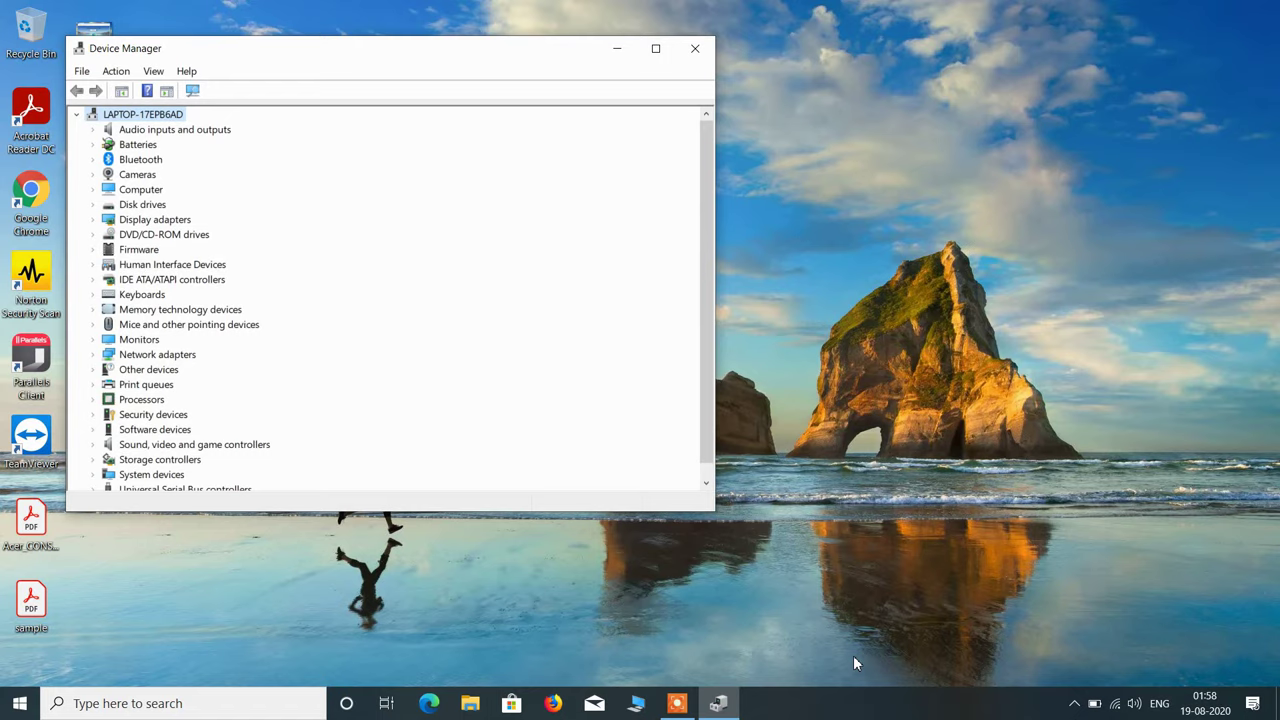
Step: Expand the Mice and other pointing devices category to check which devices it contains
key(Down)
key(Down)
key(Down)
key(Down)
key(Down)
key(Down)
key(Down)
key(Down)
key(Down)
key(Down)
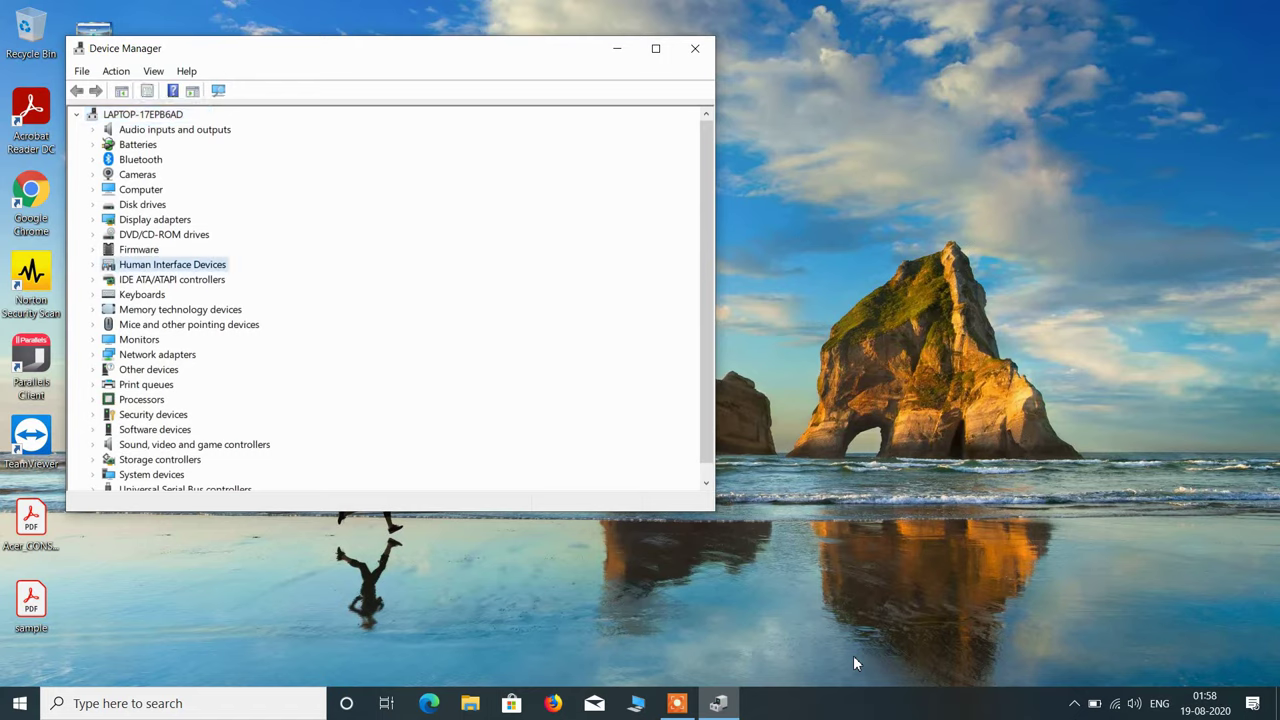
key(Down)
key(Down)
key(Down)
key(Down)
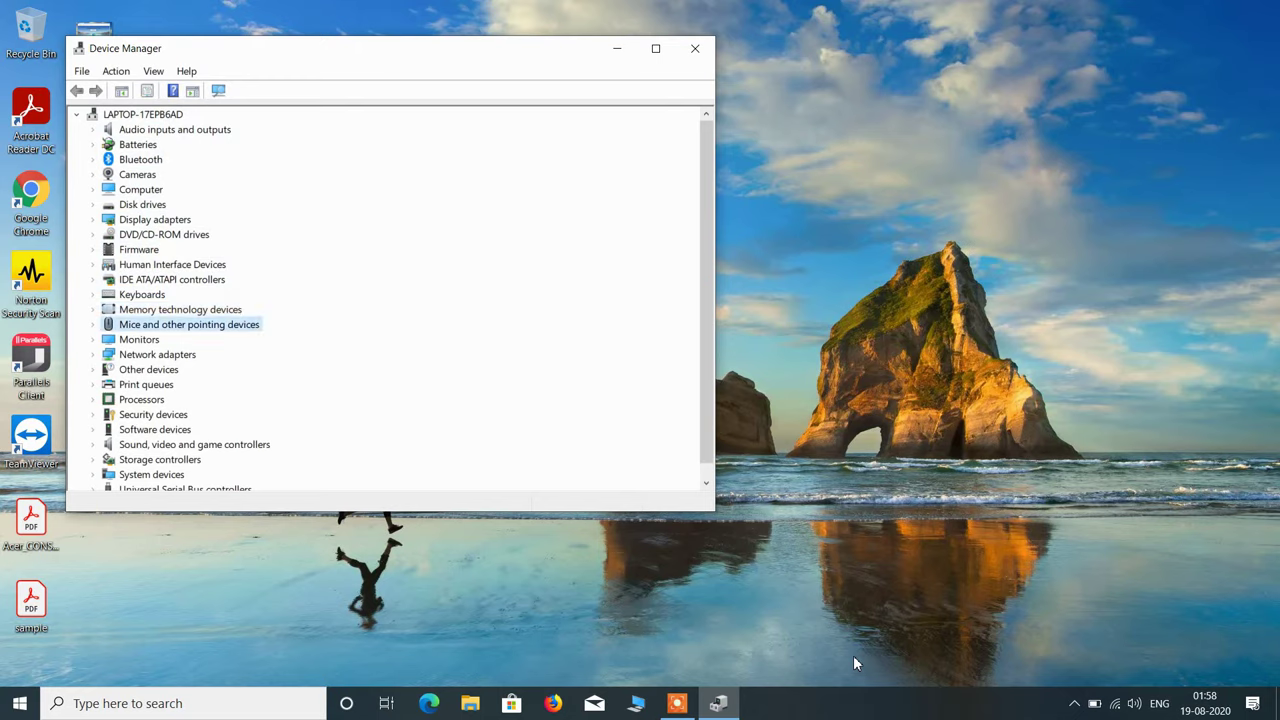
key(Right)
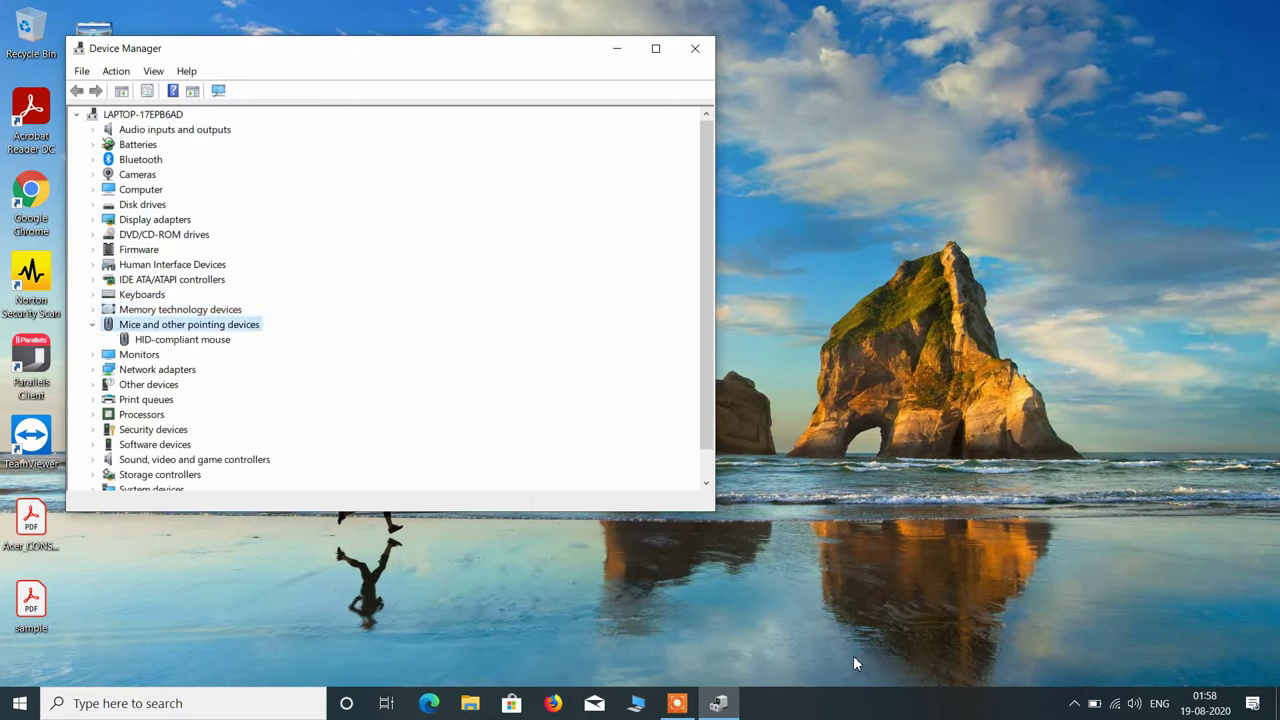
Step: Collapse the Mice and other pointing devices category and close Device Manager
key(Left)
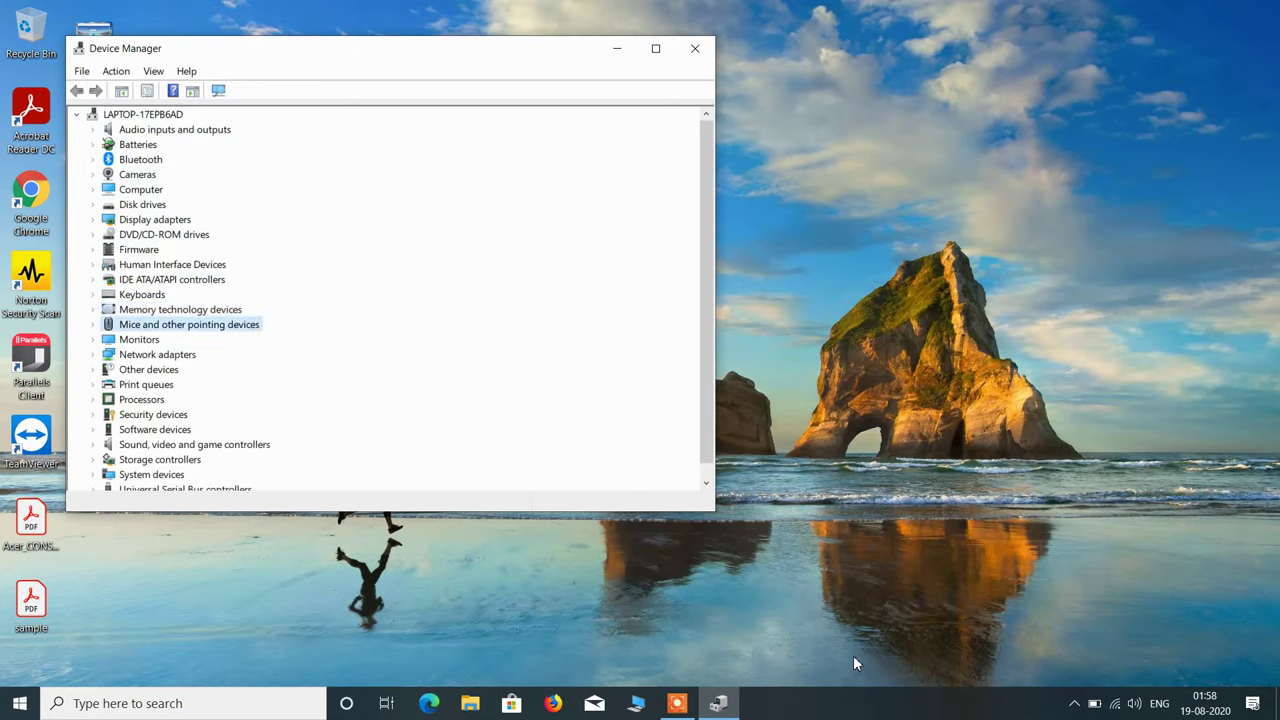
key(Right)
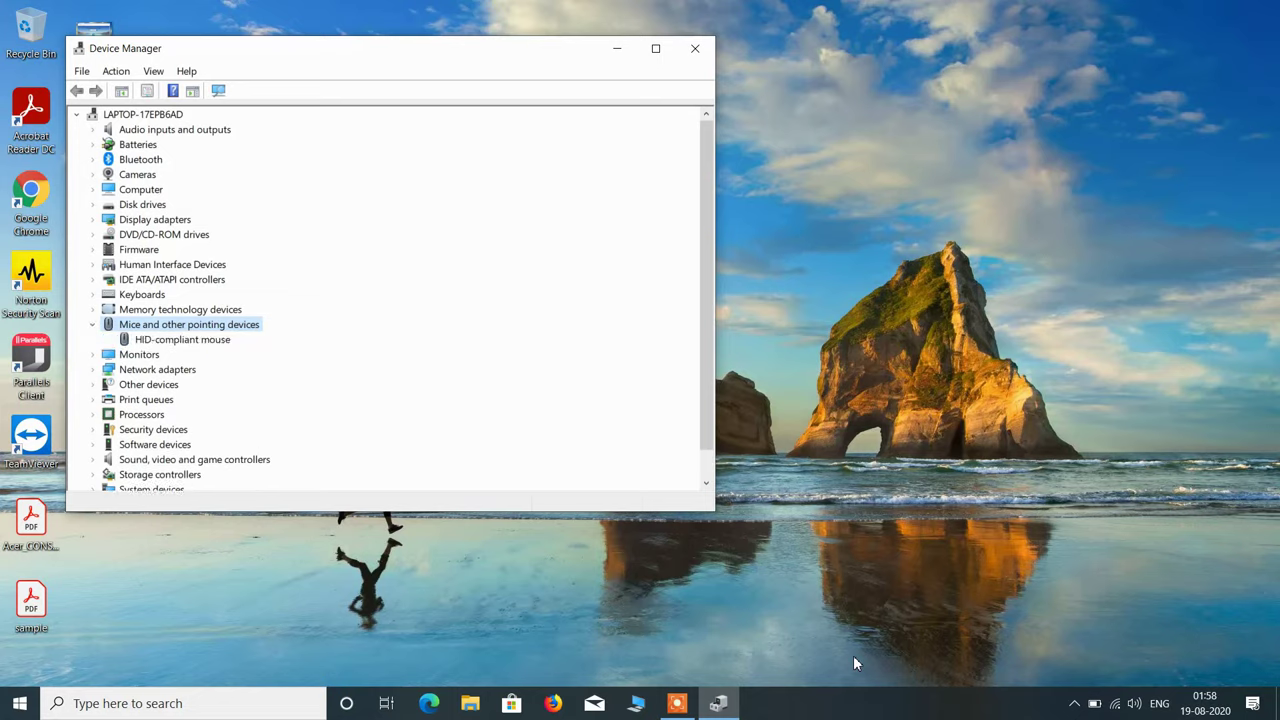
key(Left)
key(Right)
key(Left)
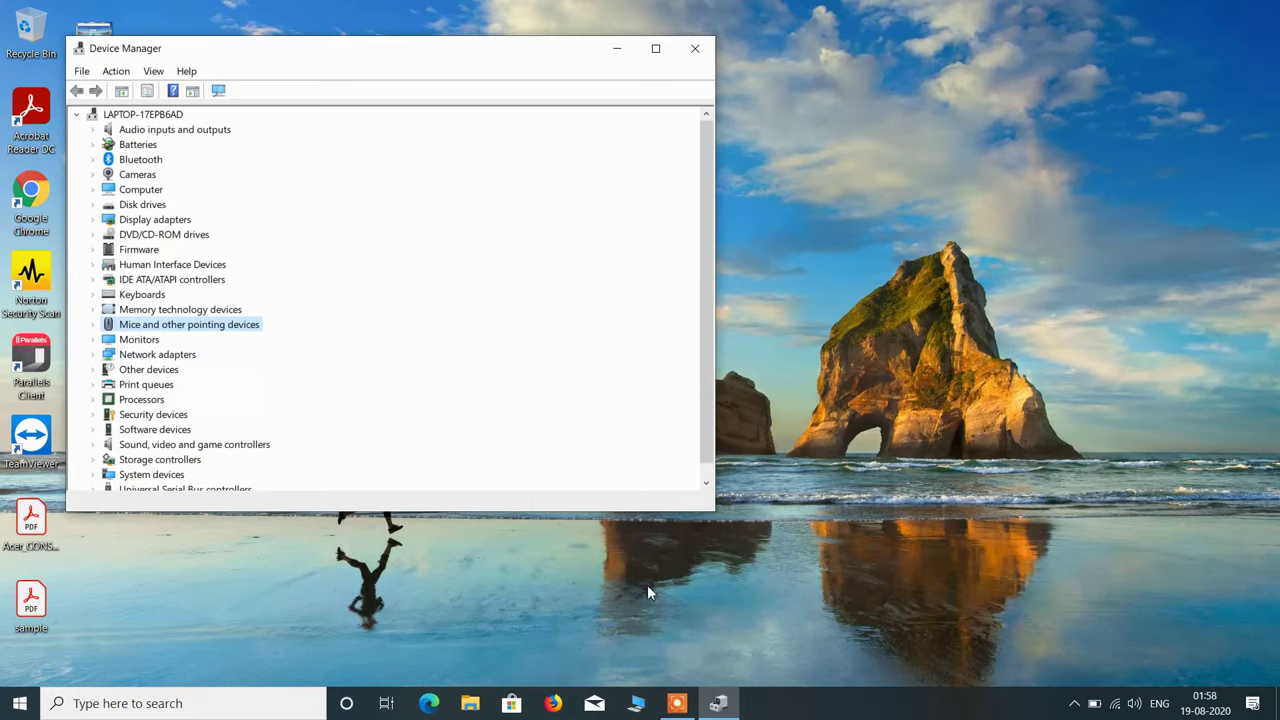
click(697, 50)
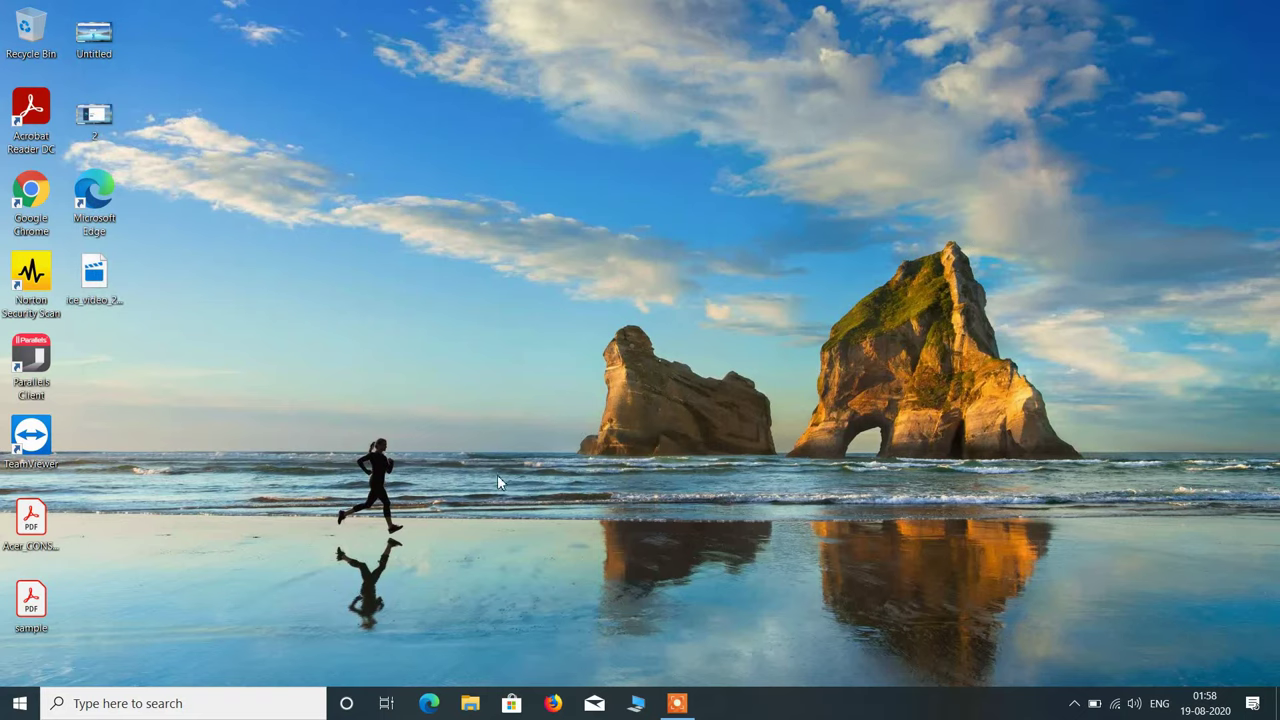